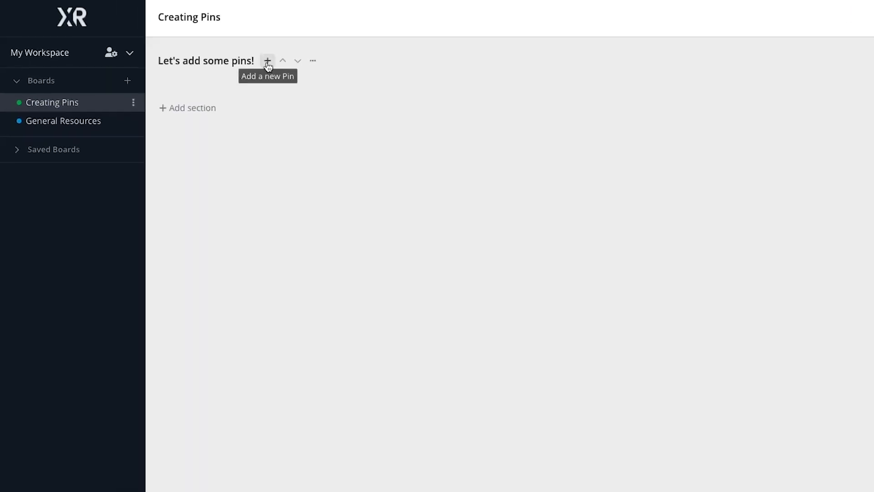
Start a new pin named Level Case Study with the description "Promote XRay's case study for Level.Agency".
click(268, 61)
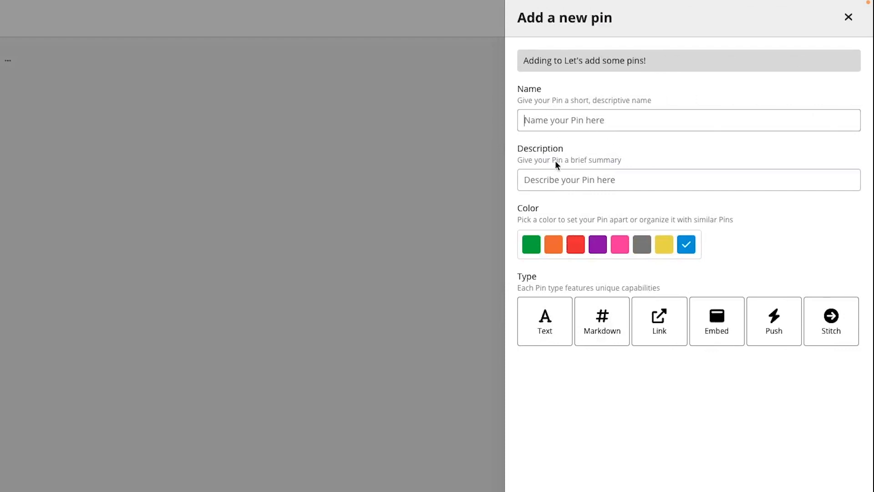
click(573, 122)
text(Level Ca)
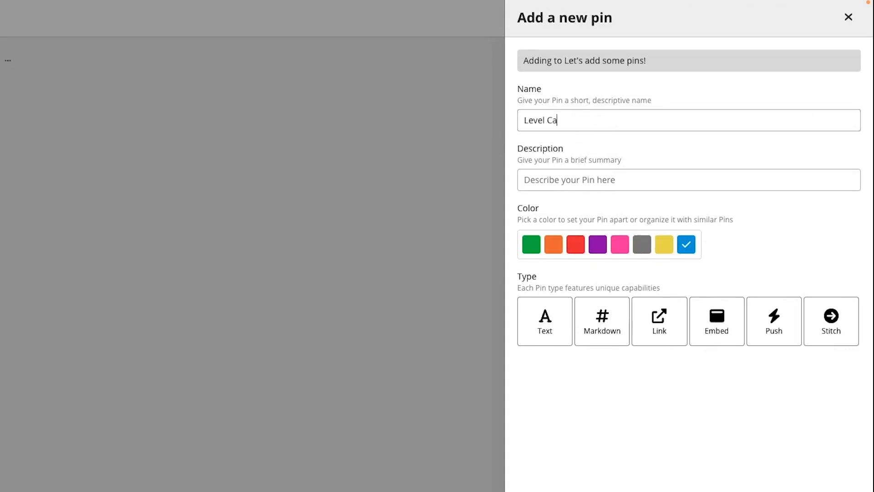
text(se Study)
key(Tab)
text(Promote XRay's case study for Level.Agency)
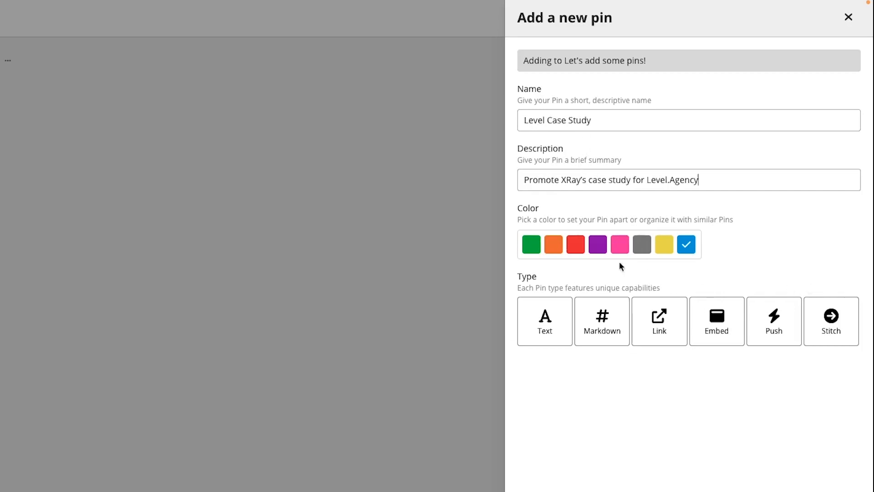
Make the pin a green Text pin, paste the Level.Agency case study blurb with its link as content, and add it.
click(531, 245)
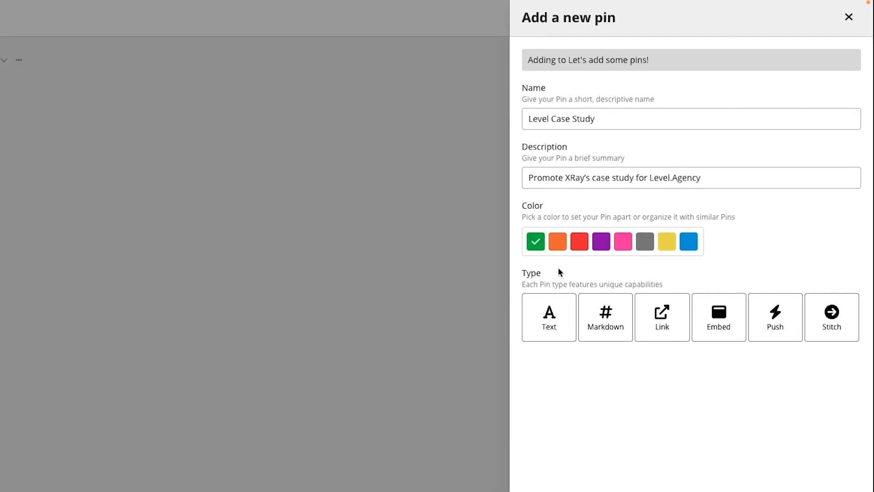
click(561, 337)
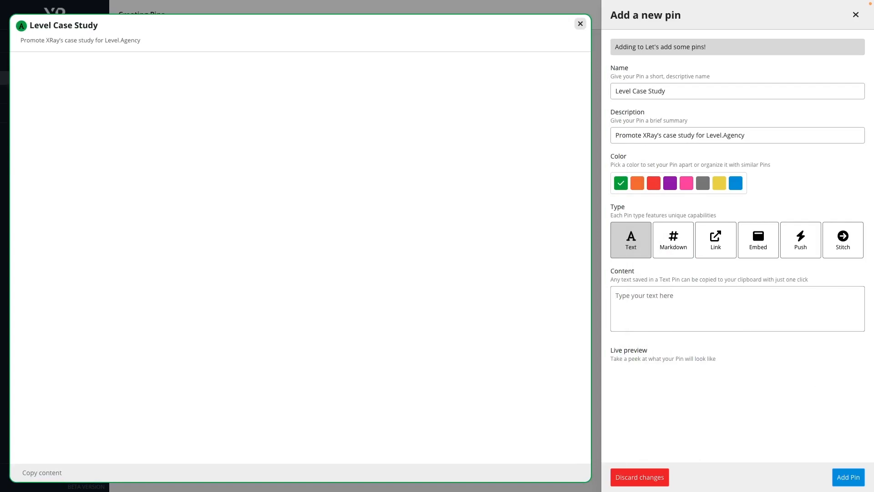
text(XRay helped Level.Agency to streamline and automate their employee onboarding workflow. Learn more in this XRay.Tech case study. https://www.xray.tech/case-study/level-employee-onboarding)
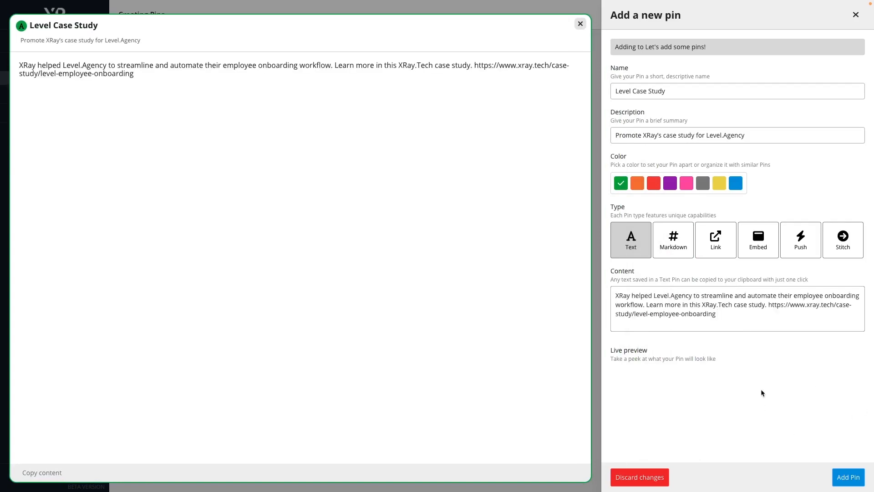
click(840, 475)
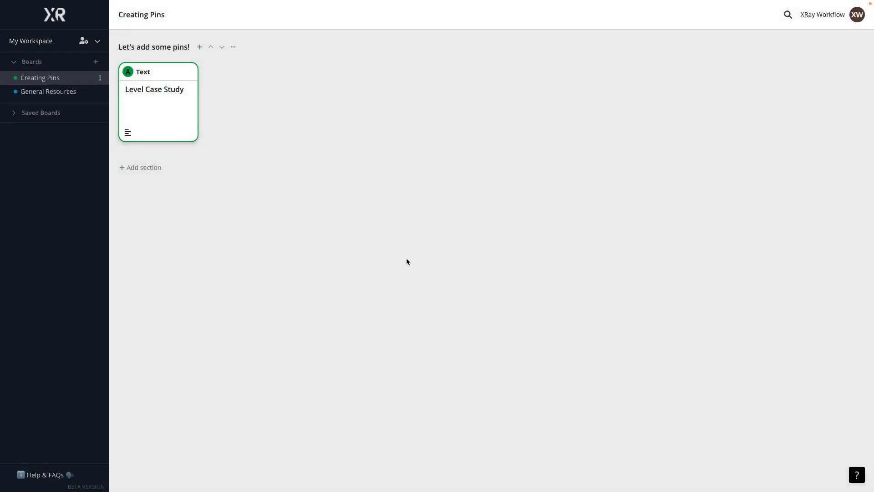
Copy the Level Case Study pin's content from the board, and view the full pin before closing it.
mouse_move(173, 134)
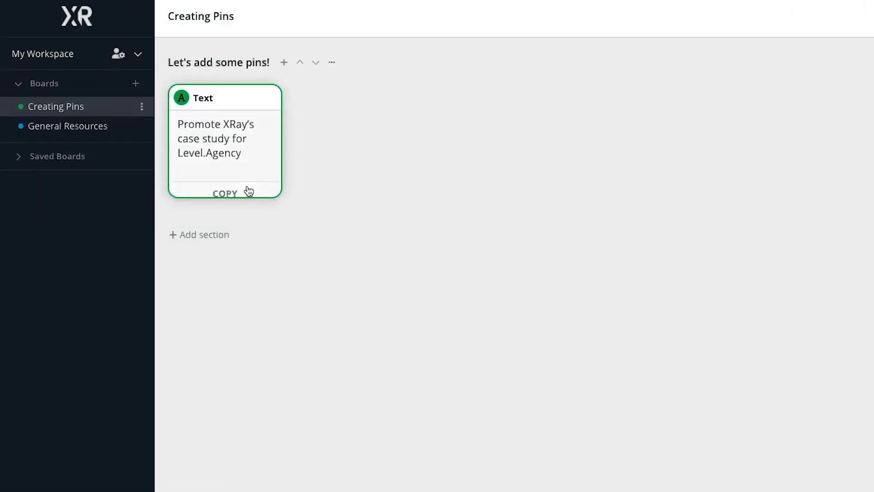
click(232, 191)
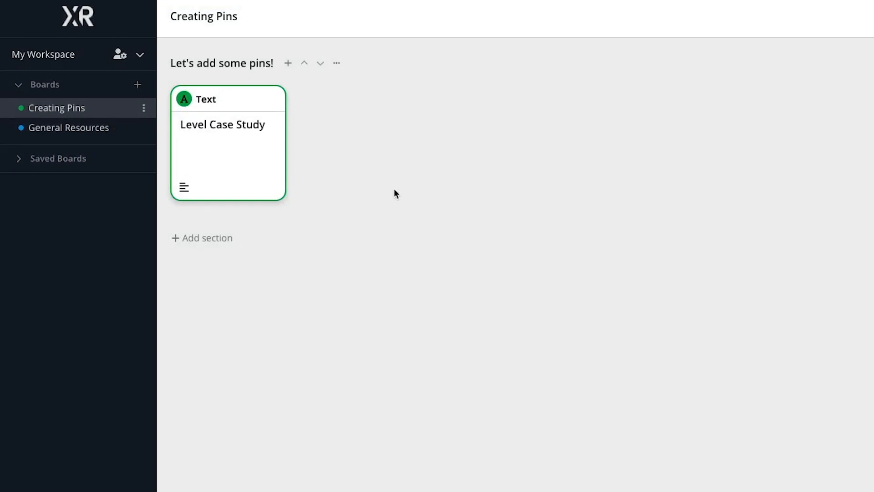
click(259, 151)
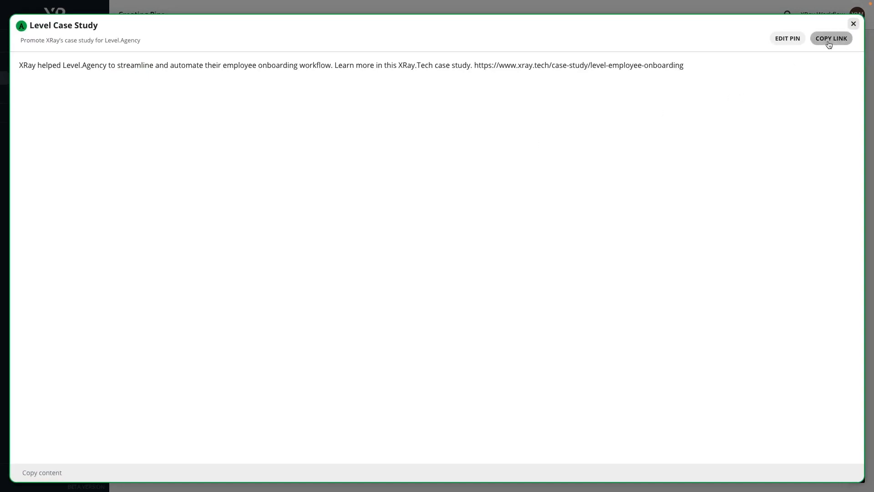
click(853, 24)
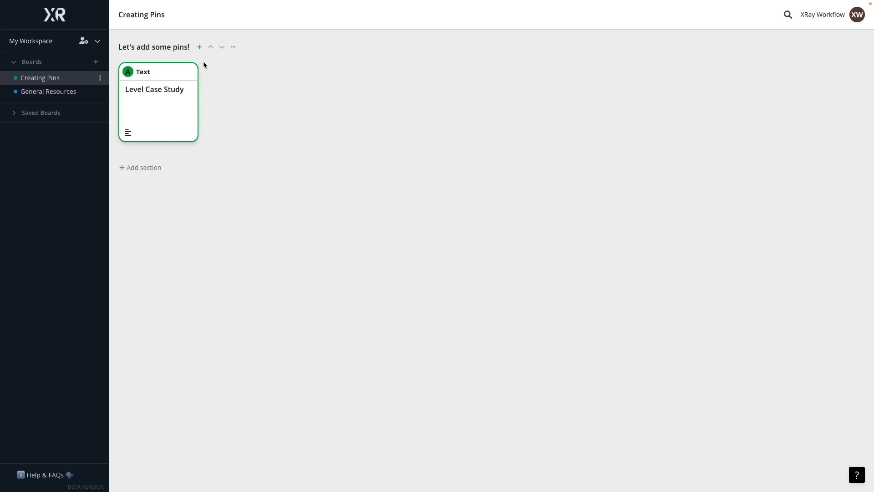
Start a new yellow Embed pin named XRay 101 Deck in the same section.
click(200, 47)
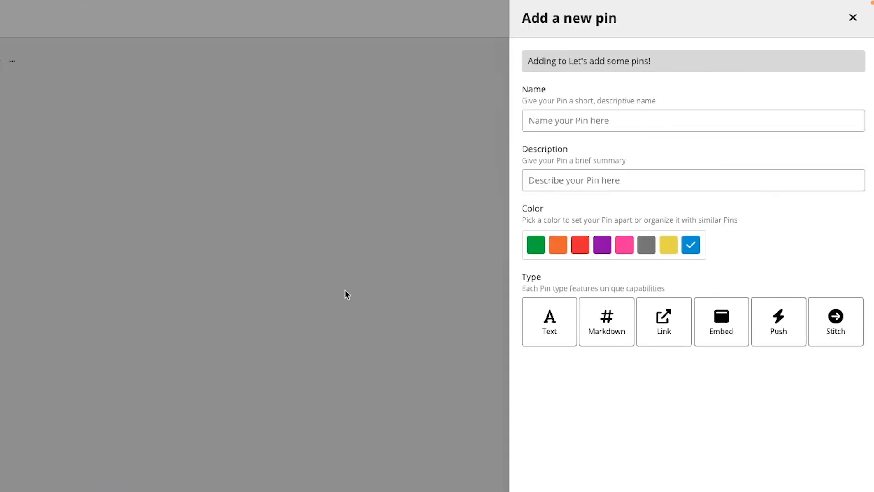
click(600, 122)
text(XRay 101 Deck)
click(669, 251)
click(720, 319)
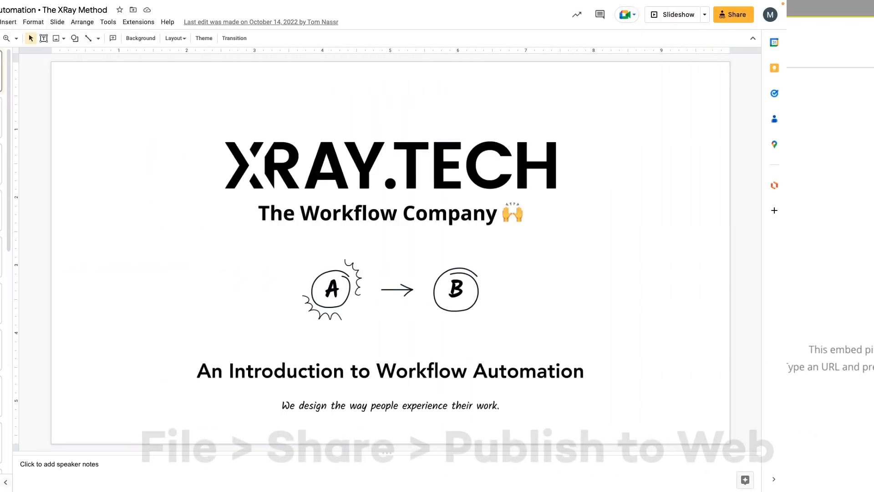
In Google Slides, get the deck's publish-to-web embed code at Large (1440x839) size, and add the XRay 101 Deck pin with its URL.
click(38, 22)
mouse_move(53, 103)
click(199, 122)
click(422, 162)
click(381, 198)
click(373, 212)
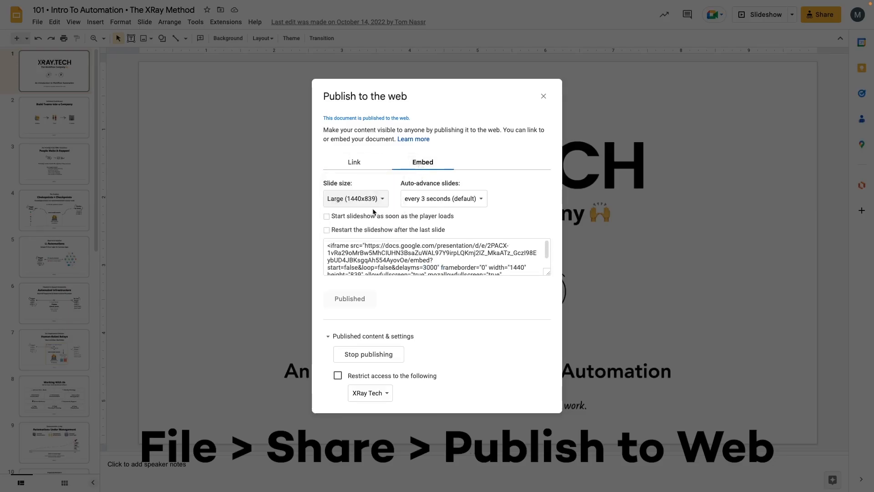
click(400, 255)
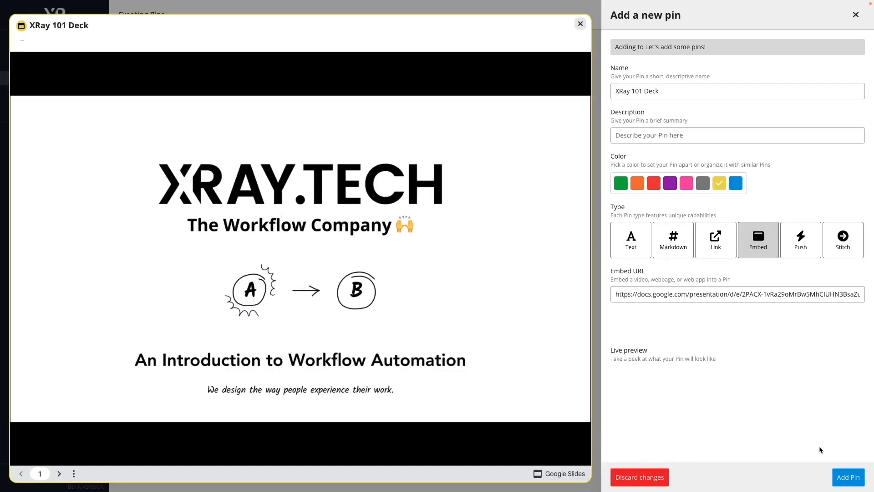
click(841, 477)
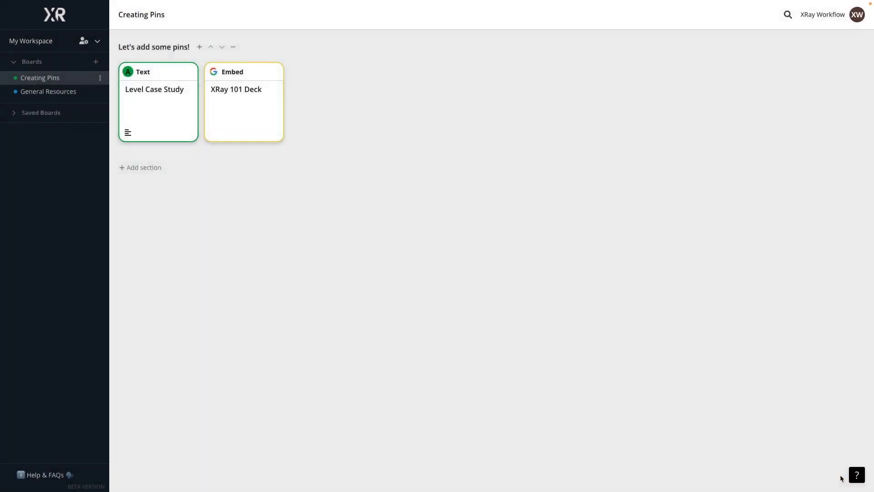
View the XRay 101 Deck pin, page through the embedded presentation to slide 5, and close it.
click(235, 111)
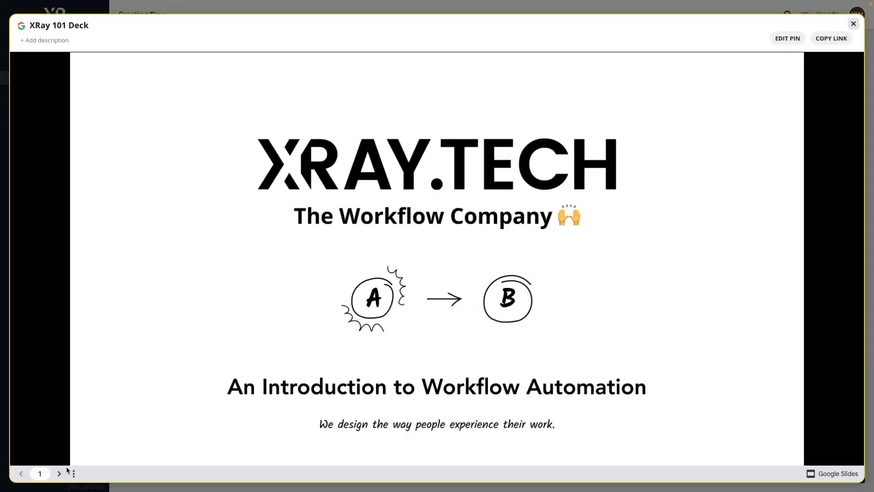
click(59, 474)
click(60, 473)
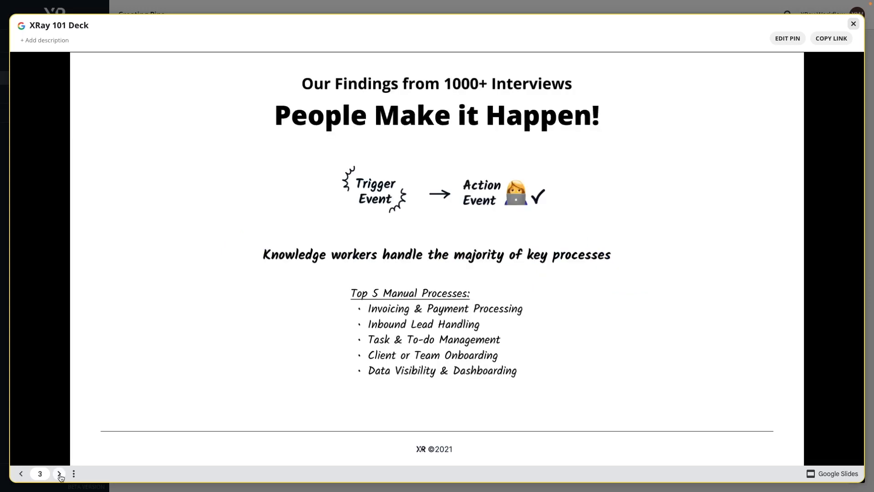
click(60, 474)
click(60, 474)
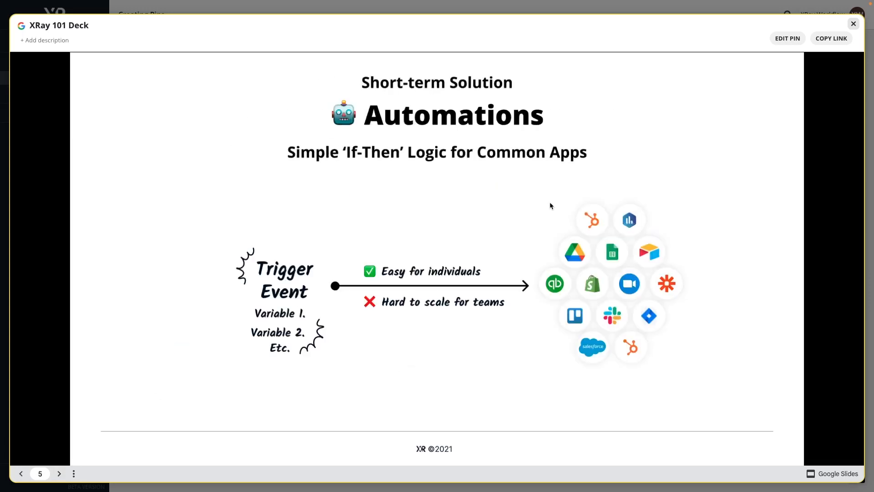
click(853, 24)
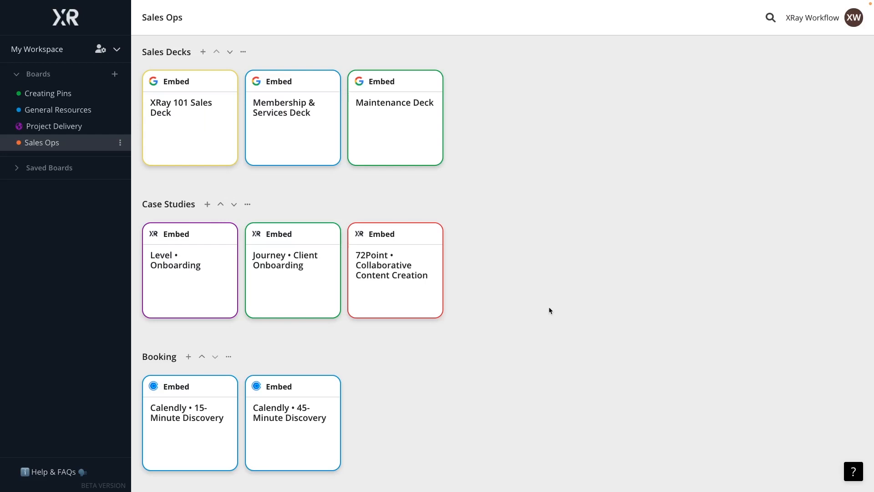
Preview the Level • Onboarding and Calendly • 15-Minute Discovery pins on the Sales Ops board, closing each one.
click(175, 296)
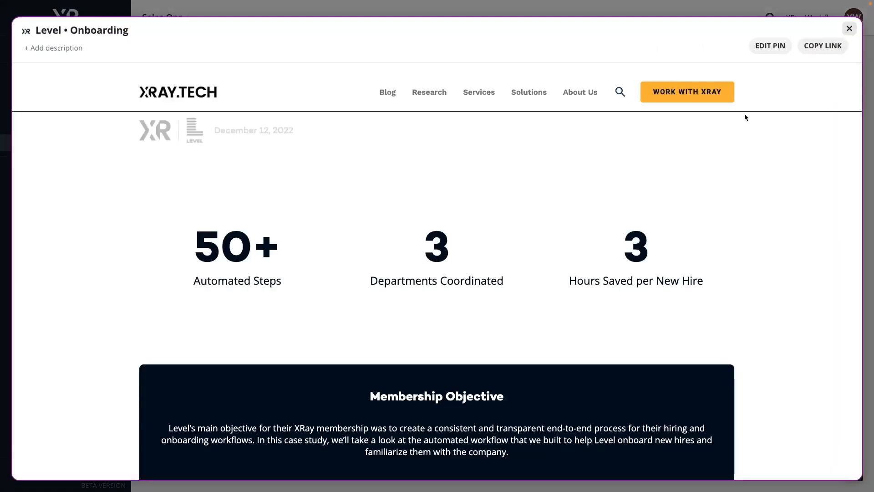
click(850, 28)
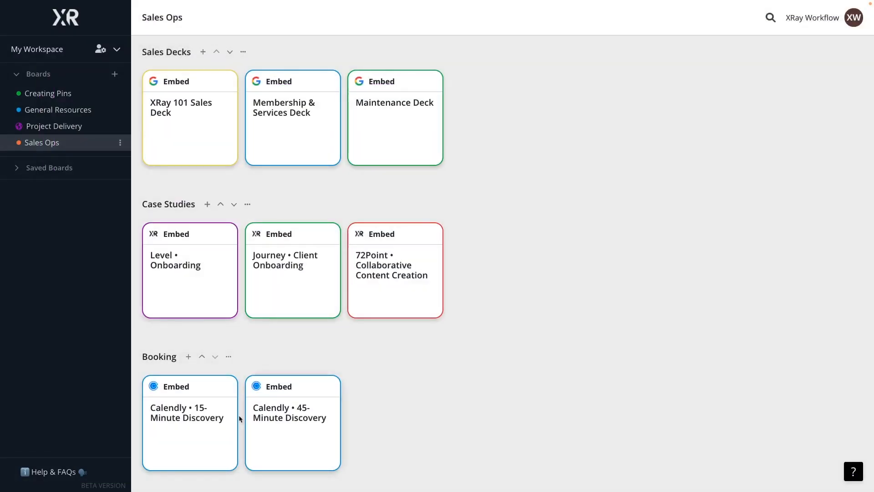
click(206, 422)
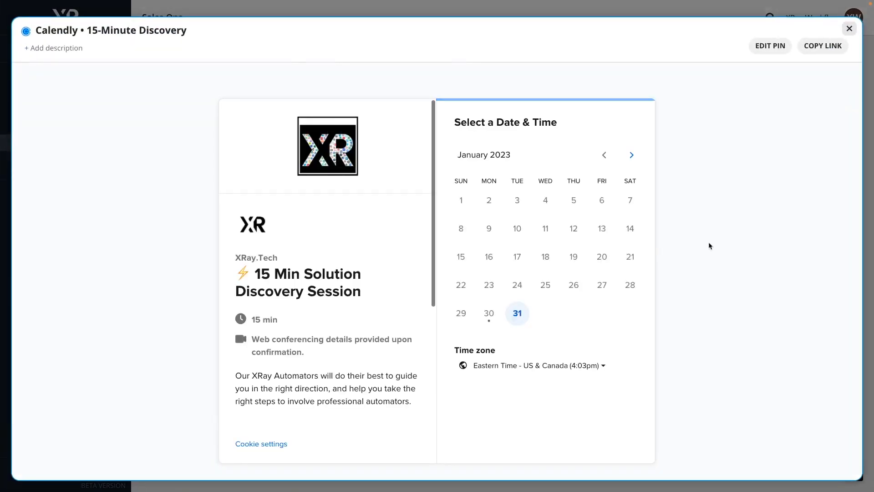
click(850, 29)
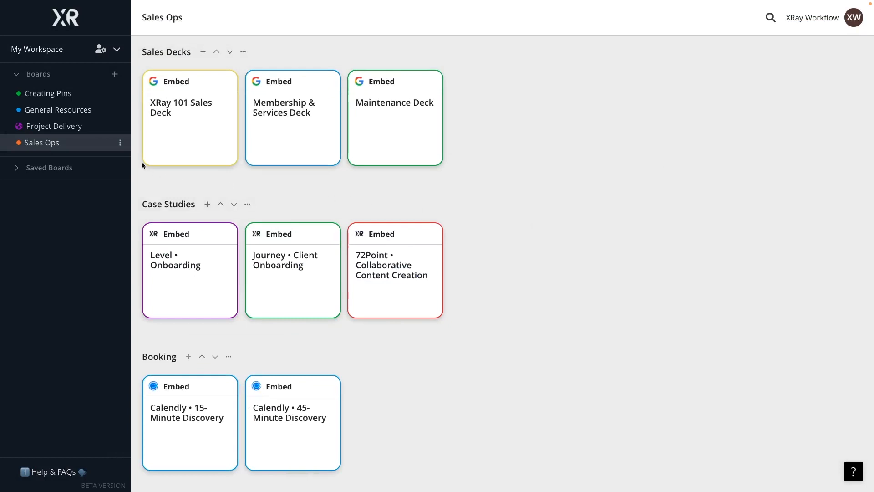
Duplicate the Sales Ops board.
click(120, 143)
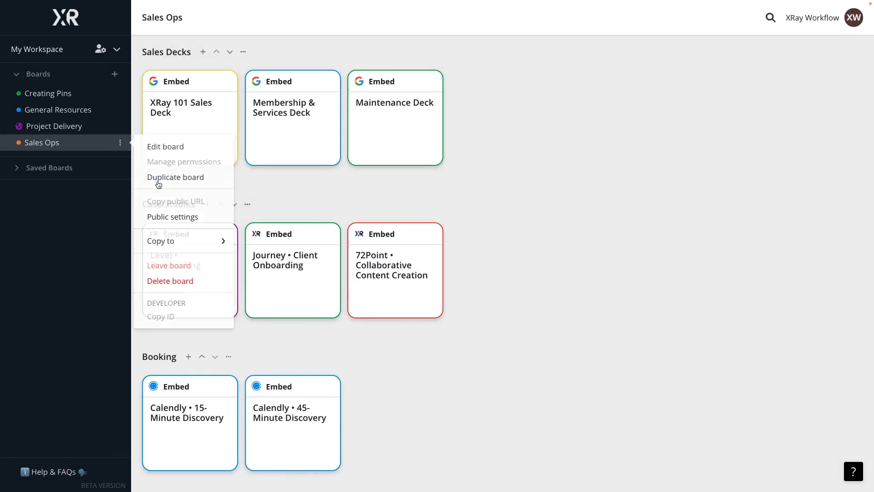
click(158, 177)
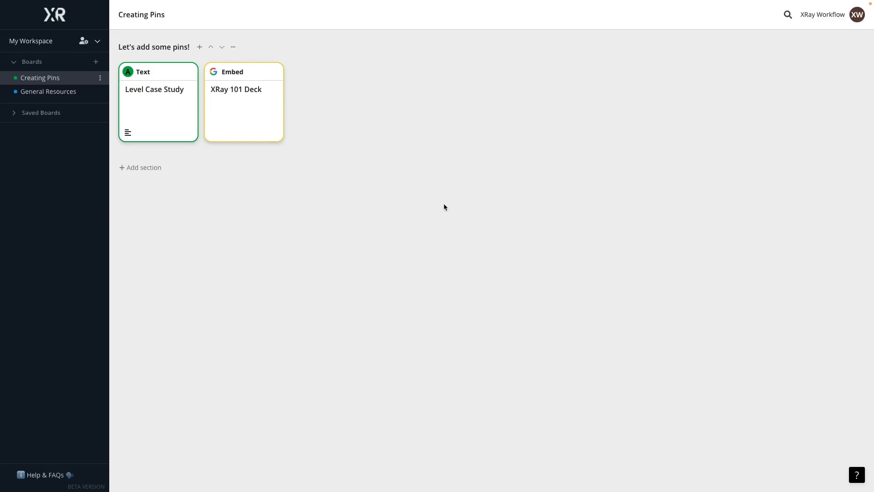
Add a Push pin named "Track 60 Min." with the Zapier webhook URL to the Creating Pins board, and trigger it.
click(200, 47)
click(644, 91)
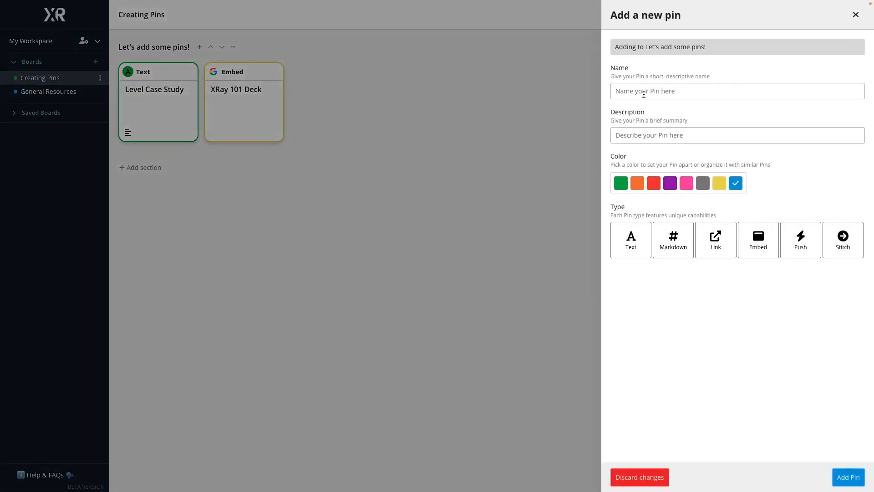
text(Track 60 Min.)
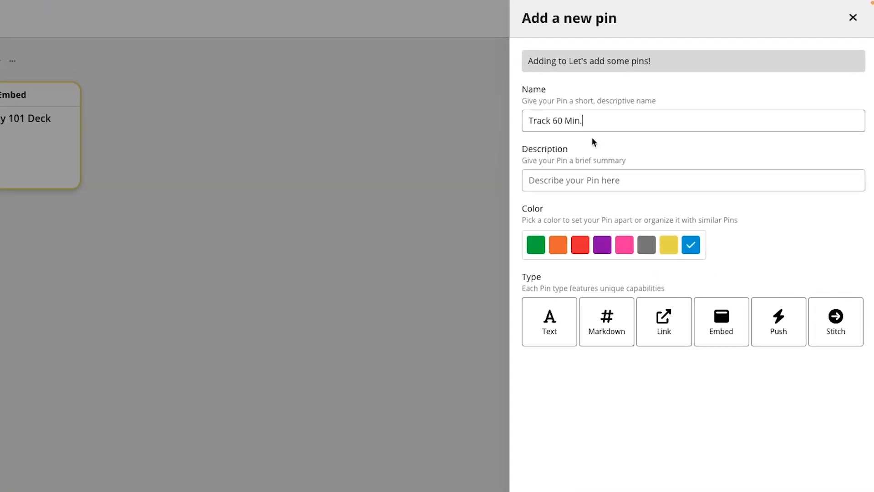
click(795, 335)
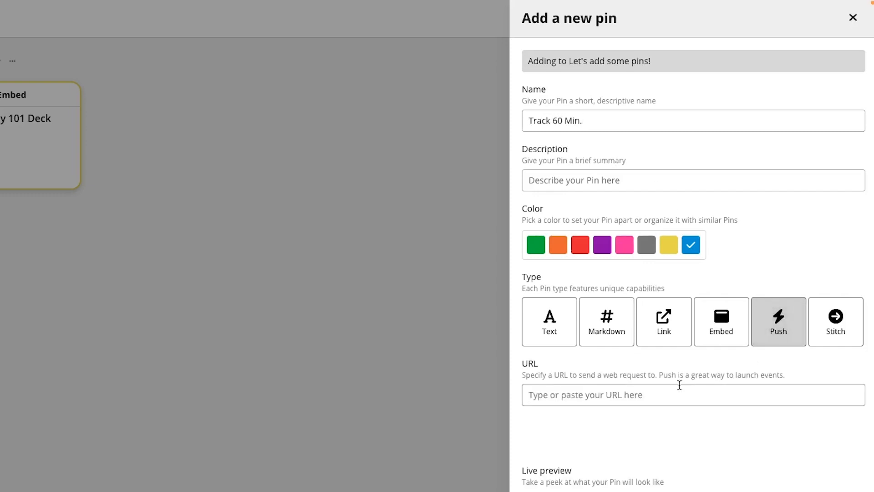
key(ctrl+v)
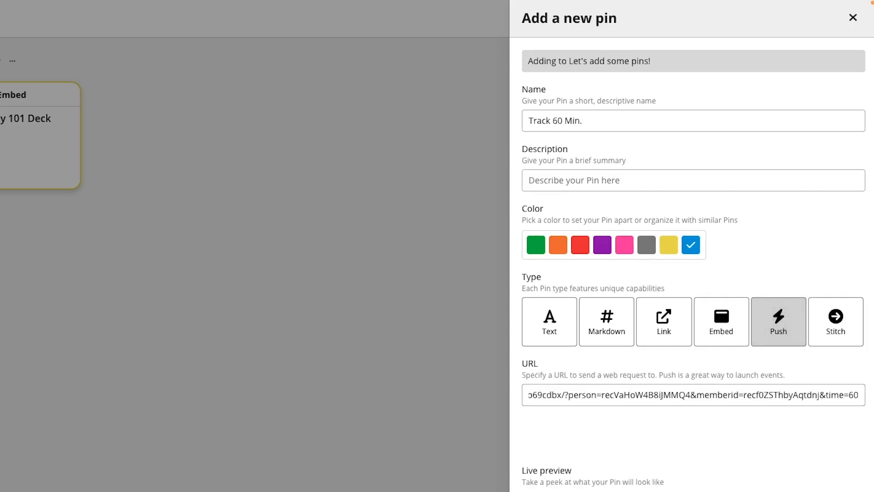
key(Home)
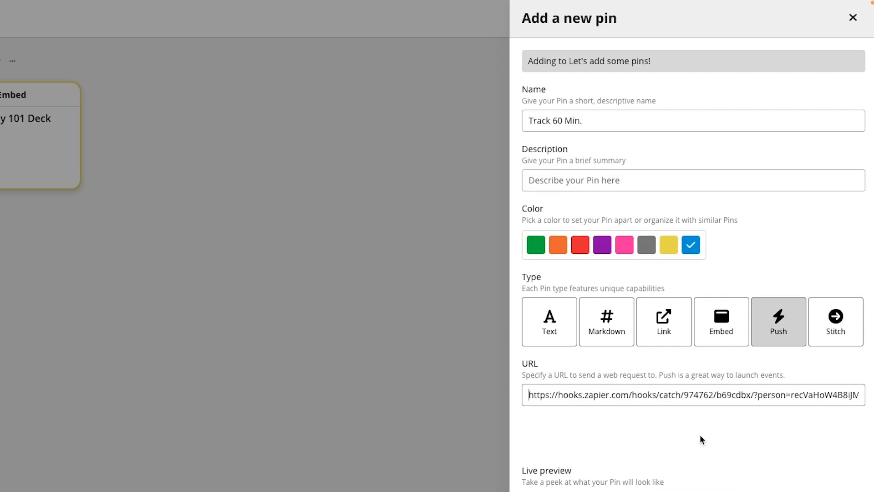
click(850, 491)
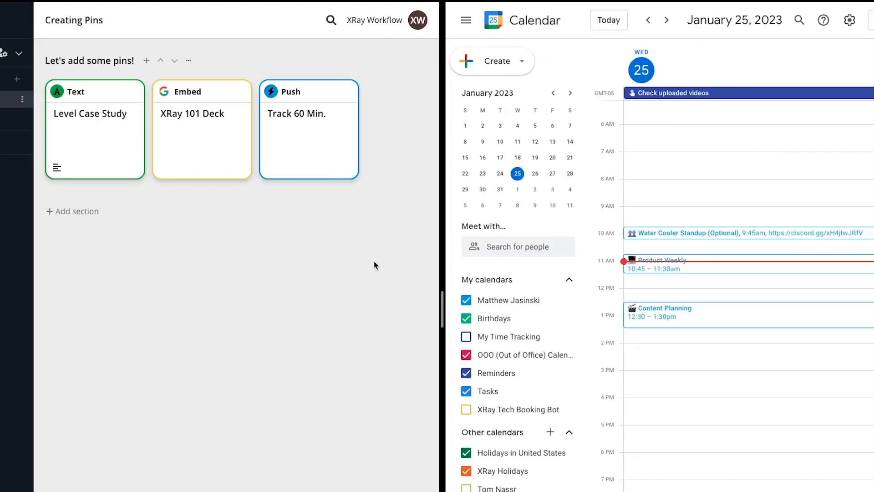
click(315, 150)
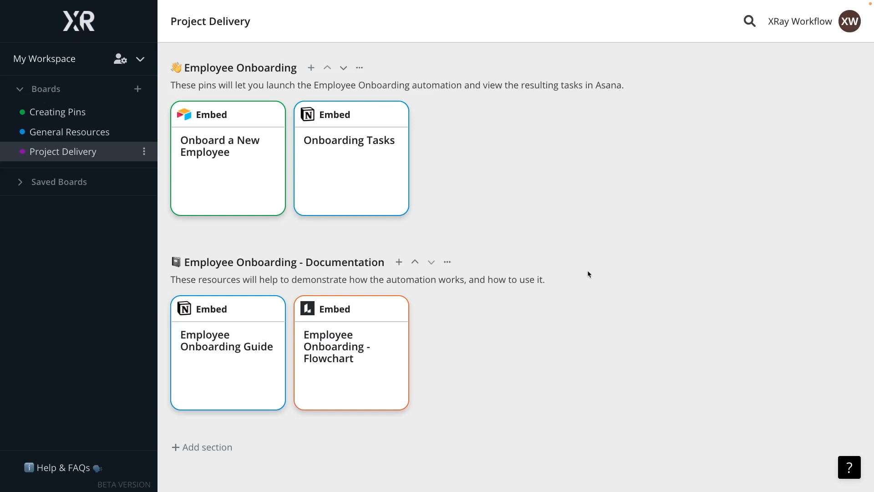
Open the Onboard a New Employee pin on the Project Delivery board and look through its form fields.
click(259, 186)
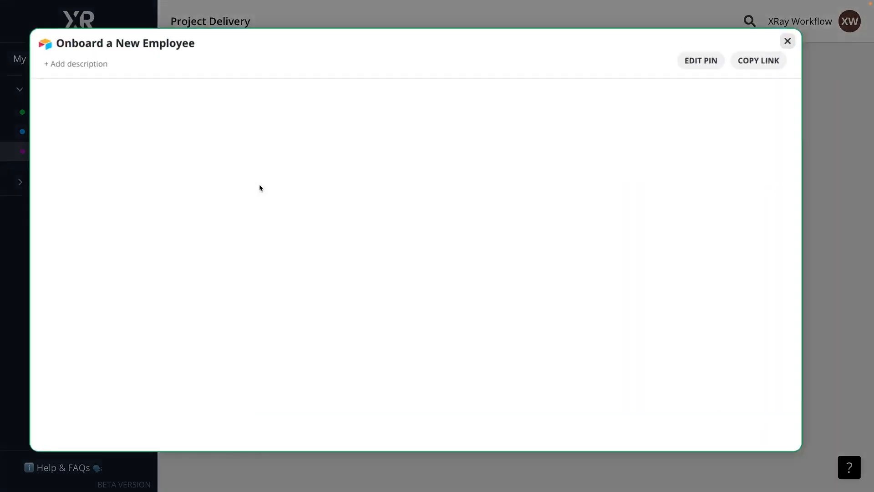
scroll(645, 300, down, 3)
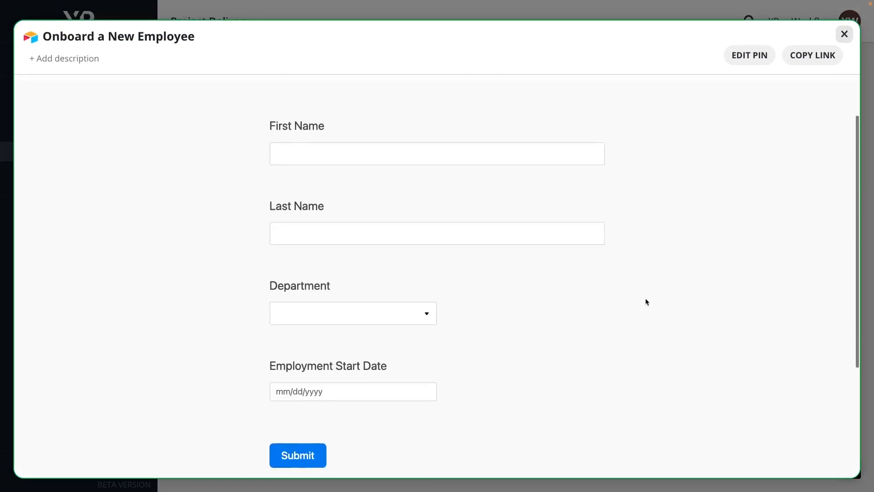
Close the Onboard a New Employee pin, and preview the Onboarding Tasks pin before closing it too.
scroll(761, 189, up, 3)
click(844, 34)
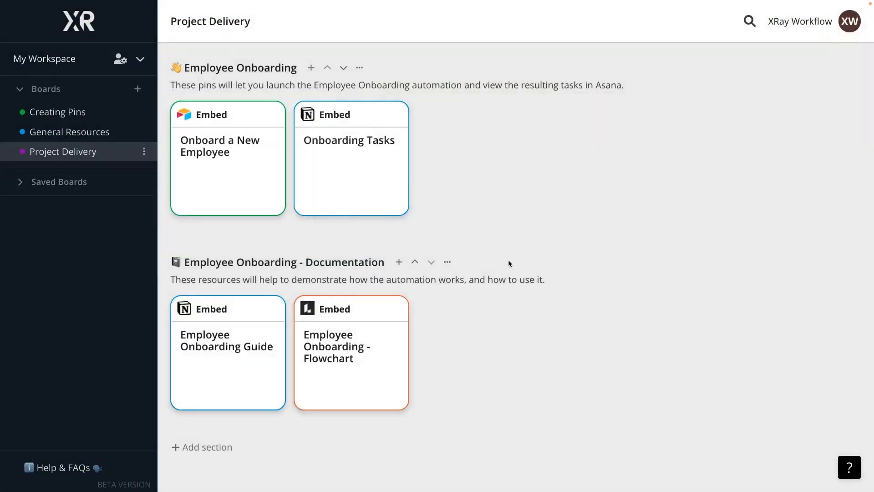
click(378, 196)
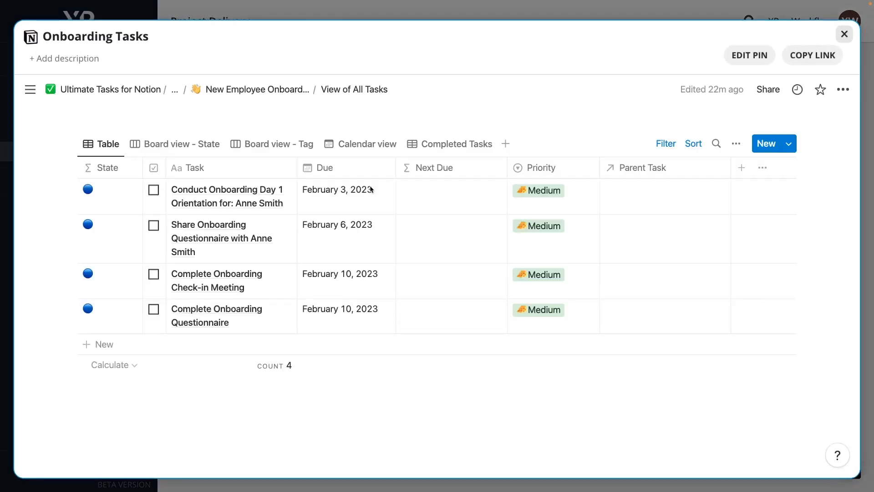
click(844, 34)
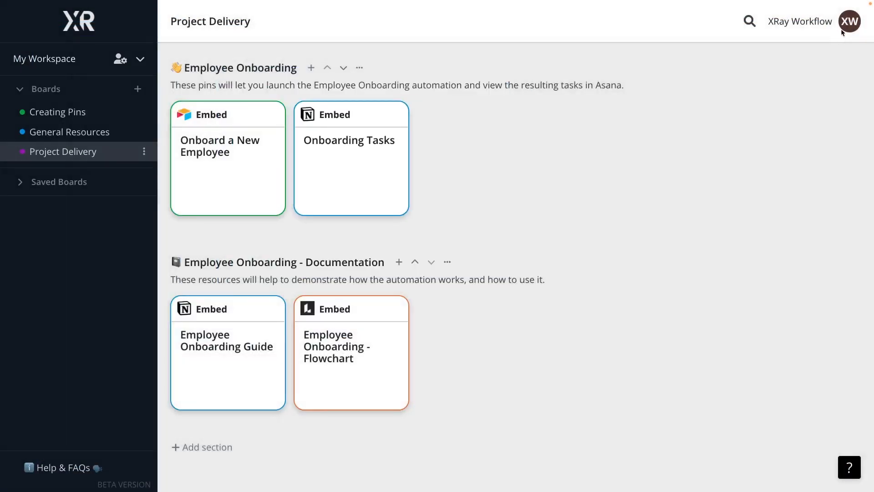
Preview the Employee Onboarding Guide and Employee Onboarding - Flowchart pins in the documentation section, closing each one.
click(266, 353)
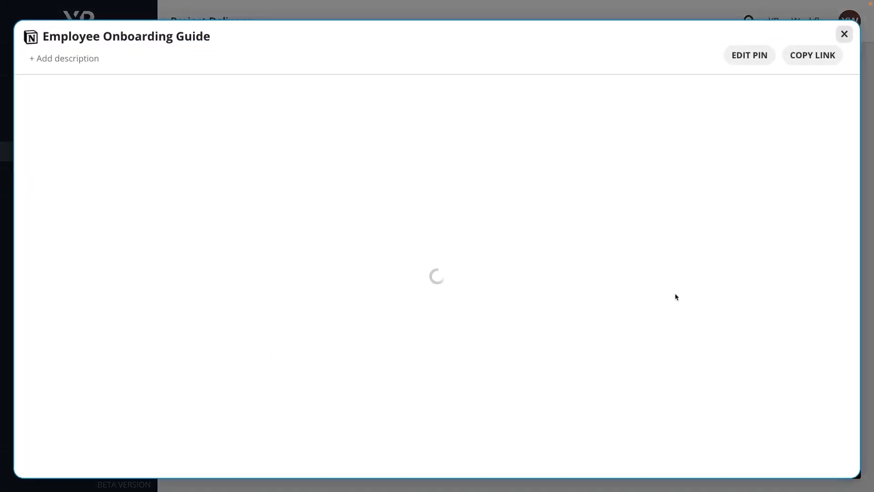
scroll(689, 298, up, 5)
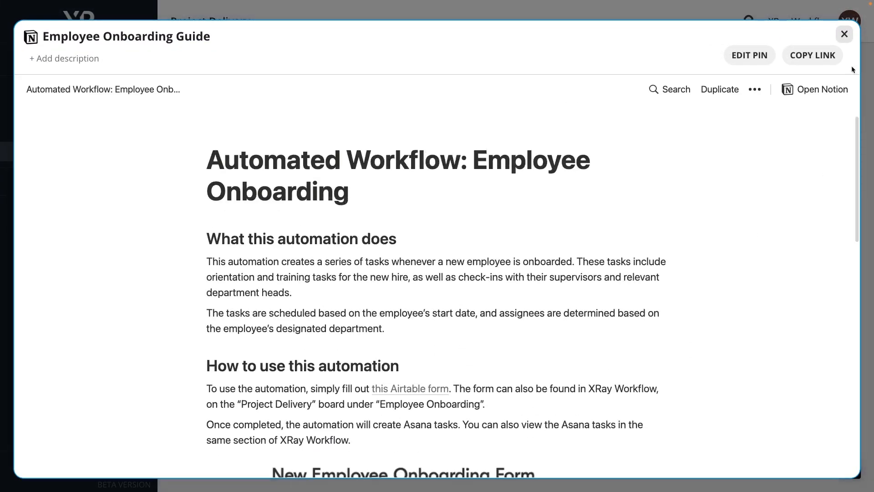
click(844, 34)
click(370, 365)
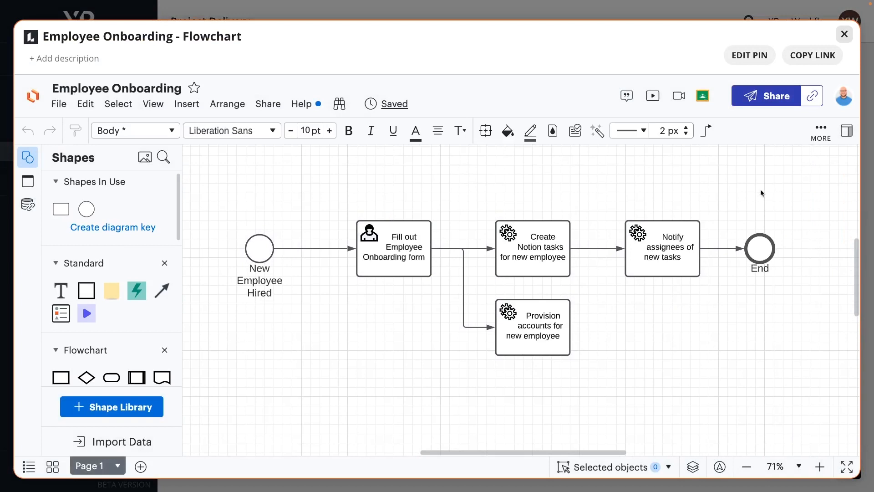
click(844, 34)
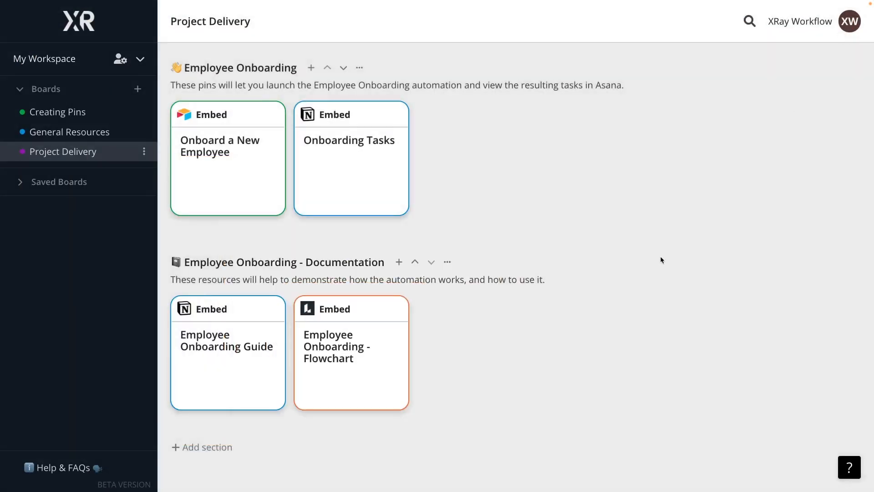